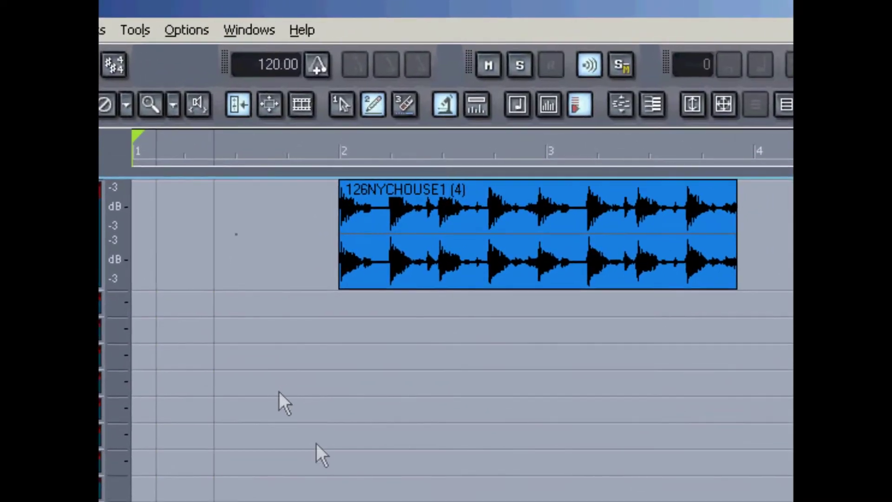
Play the 126NYCHOUSE1 clip, set the loop range to measures 2 through 4 (2:01:000 to 4:01:000) and audition it.
{"action": "key", "text": "space"}
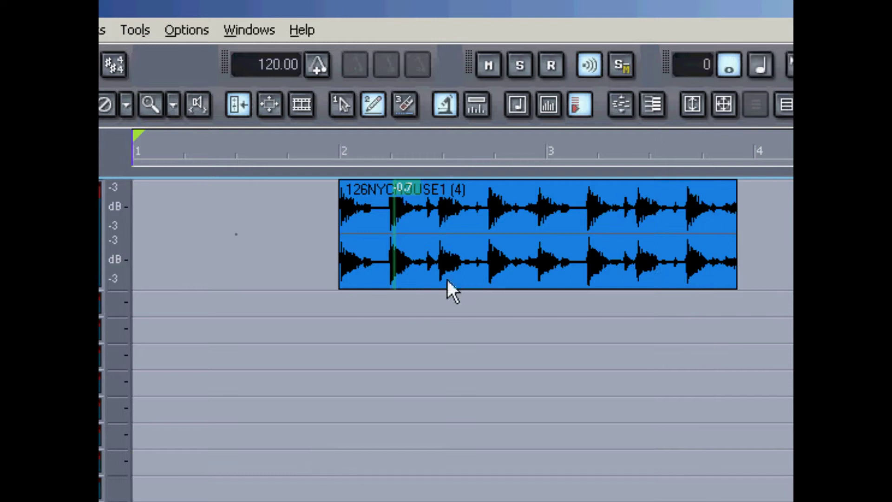
{"action": "left_click_drag", "start_coordinate": [344, 152], "coordinate": [706, 163]}
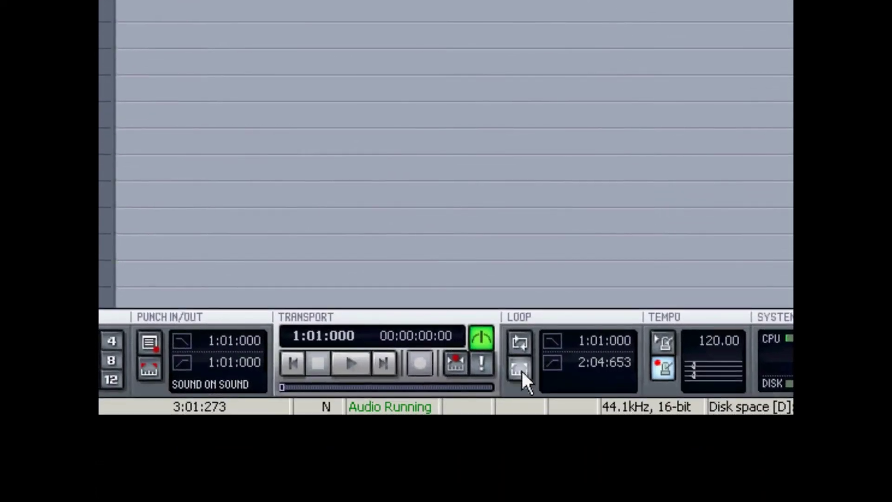
{"action": "left_click", "coordinate": [520, 369]}
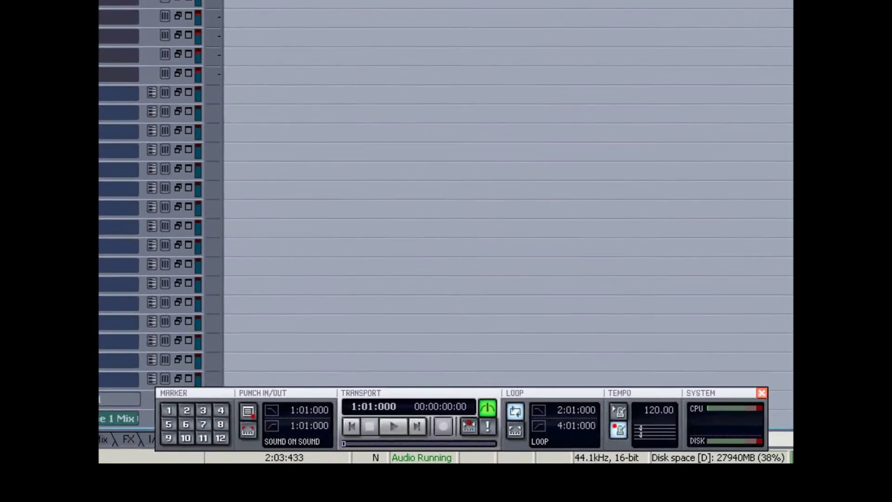
{"action": "key", "text": "space"}
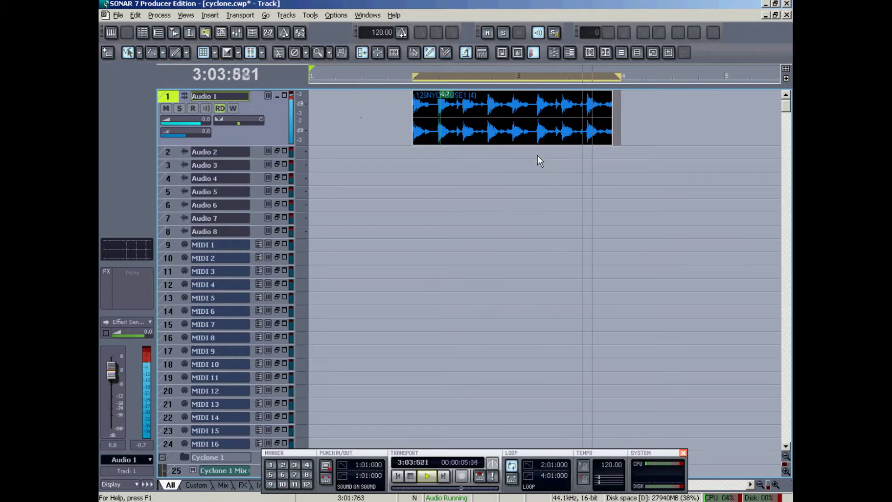
{"action": "key", "text": "space"}
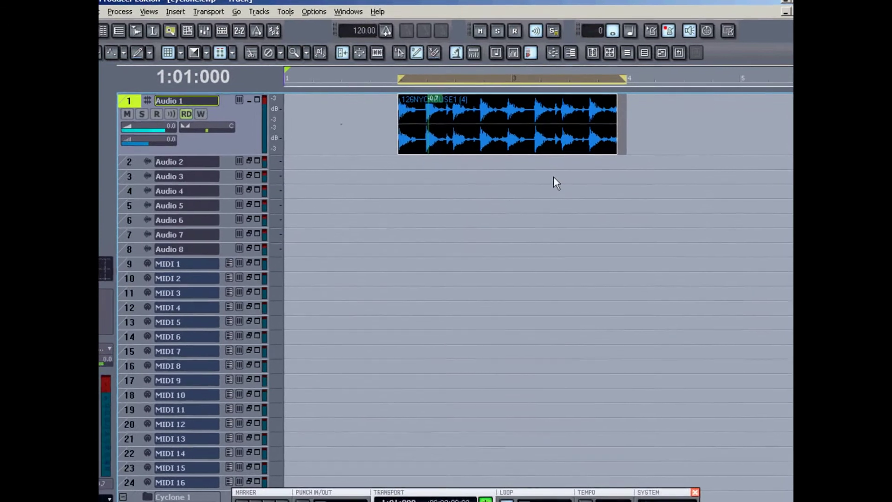
Set the loop range to exactly the untrimmed clip's length and audition the loop.
{"action": "left_click", "coordinate": [537, 124]}
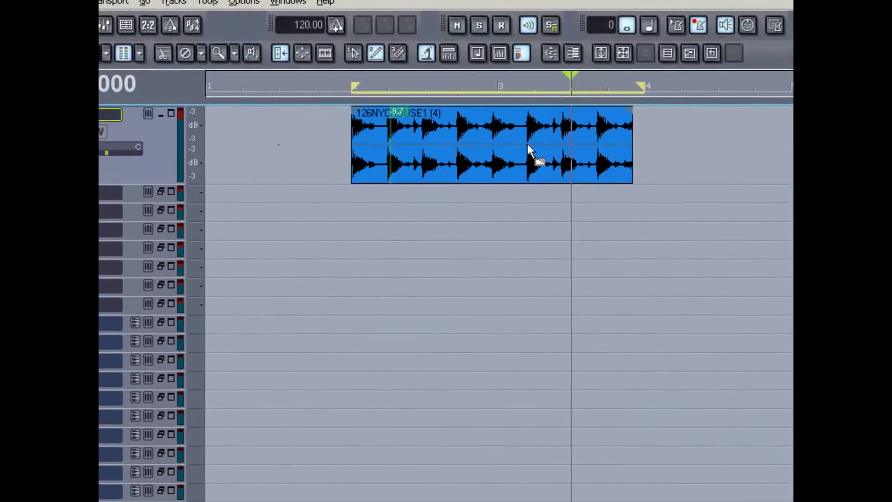
{"action": "left_click", "coordinate": [527, 148]}
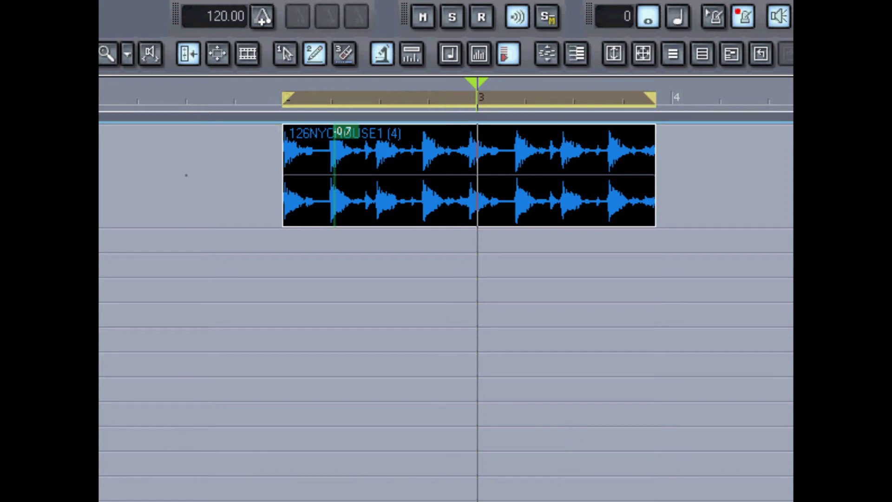
{"action": "left_click", "coordinate": [602, 186]}
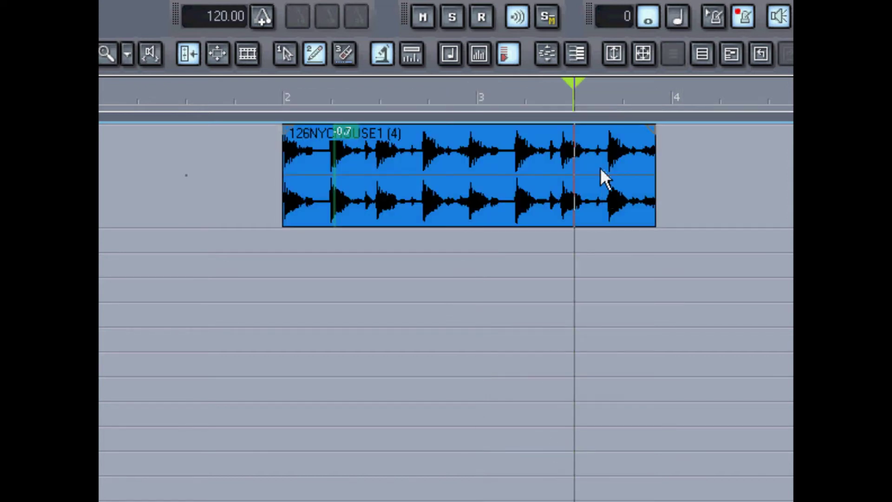
{"action": "left_click", "coordinate": [601, 167]}
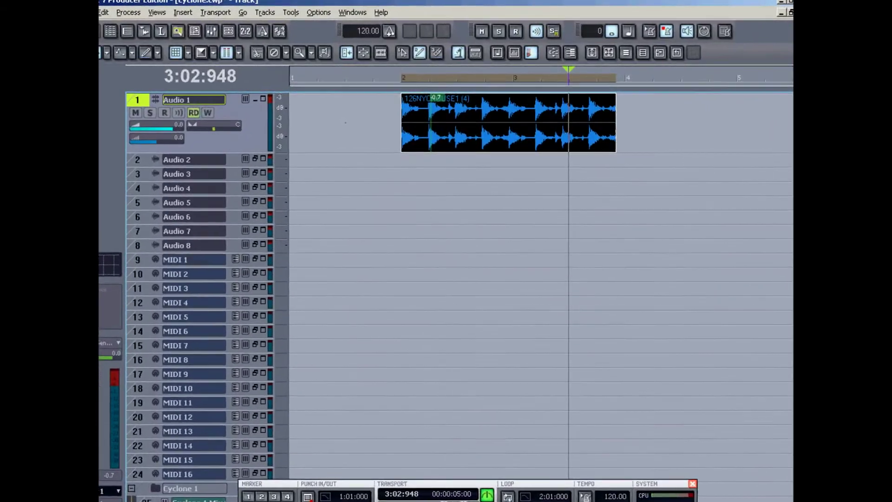
{"action": "left_click", "coordinate": [511, 485]}
{"action": "key", "text": "space"}
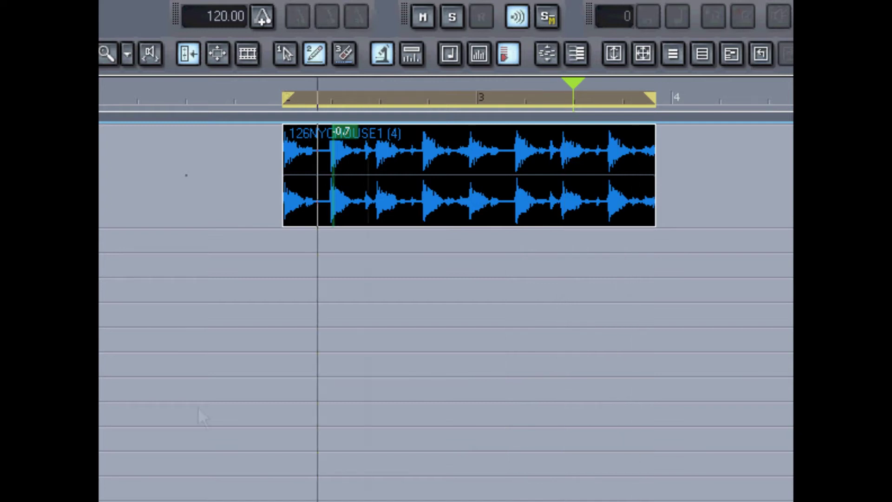
{"action": "key", "text": "space"}
Slip-edit the clip's start on Audio 1 to just before its first transient, removing the silence after 2:01:000.
{"action": "left_click", "coordinate": [278, 275]}
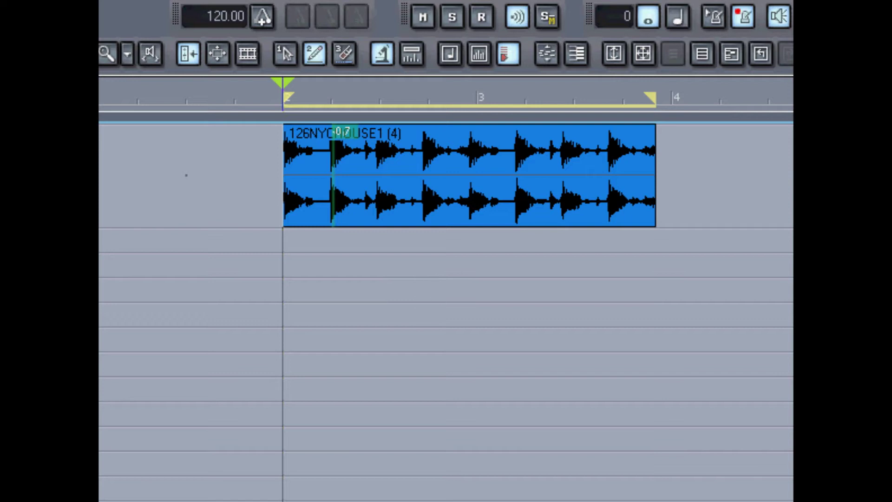
{"action": "key", "text": "ctrl+Right"}
{"action": "key", "text": "ctrl+Right"}
{"action": "key", "text": "ctrl+Right"}
{"action": "key", "text": "ctrl+Right"}
{"action": "key", "text": "ctrl+Right"}
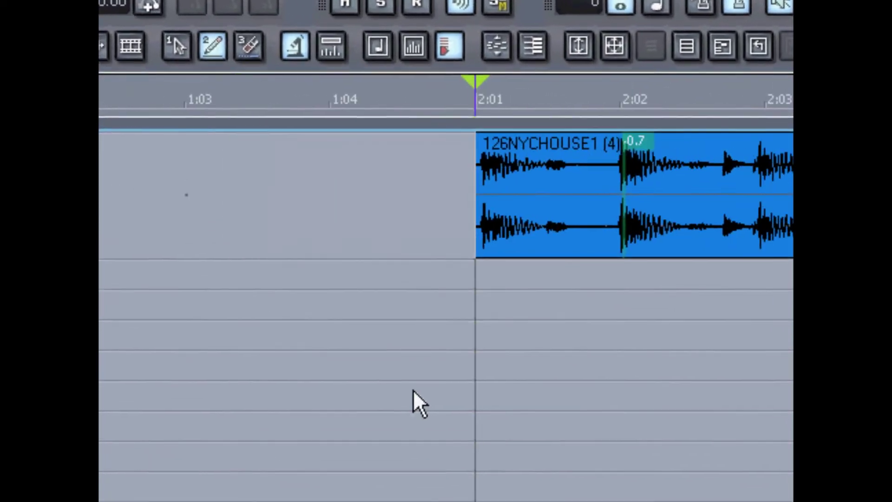
{"action": "key", "text": "ctrl+Right"}
{"action": "key", "text": "ctrl+Right"}
{"action": "key", "text": "ctrl+Right"}
{"action": "key", "text": "ctrl+Right"}
{"action": "key", "text": "ctrl+Right"}
{"action": "key", "text": "ctrl+Right"}
{"action": "key", "text": "ctrl+Right"}
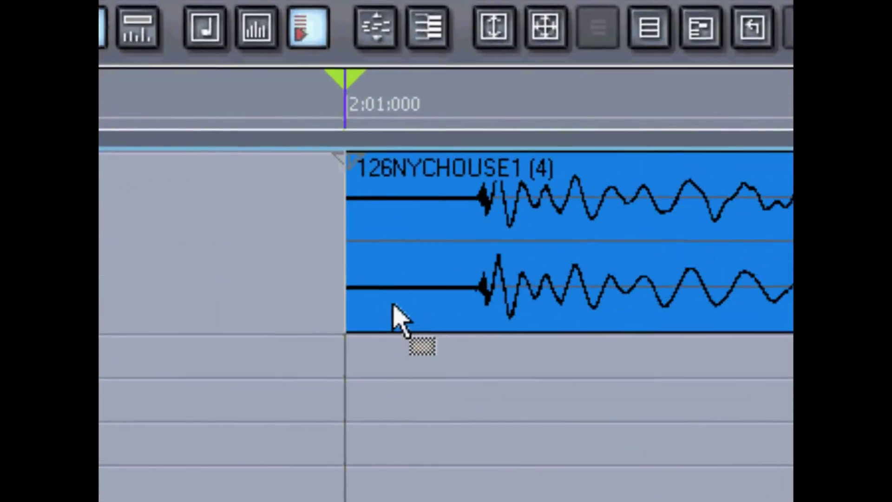
{"action": "key", "text": "ctrl+Right"}
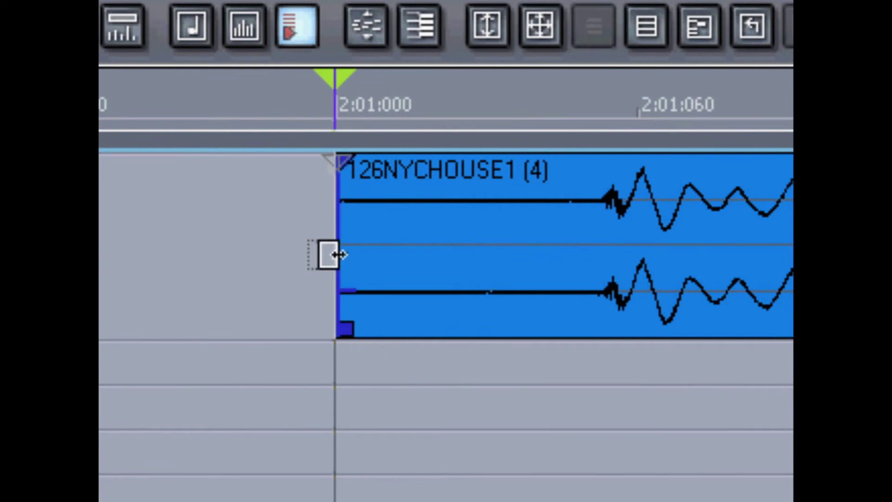
{"action": "left_click_drag", "start_coordinate": [332, 253], "coordinate": [596, 268]}
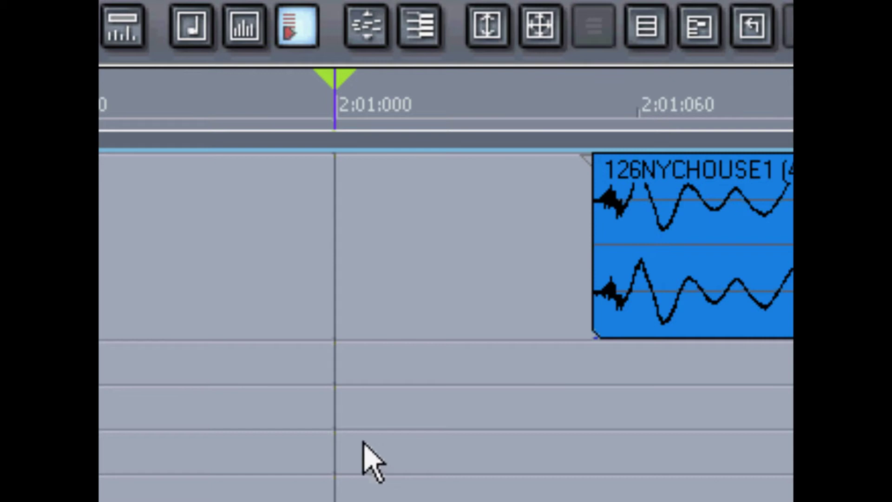
Move the trimmed clip earlier so that it starts exactly at 2:01:000.
{"action": "left_click_drag", "start_coordinate": [773, 219], "coordinate": [476, 231]}
{"action": "key", "text": "g"}
{"action": "key", "text": "g"}
{"action": "key", "text": "g"}
{"action": "key", "text": "g"}
{"action": "key", "text": "g"}
{"action": "key", "text": "g"}
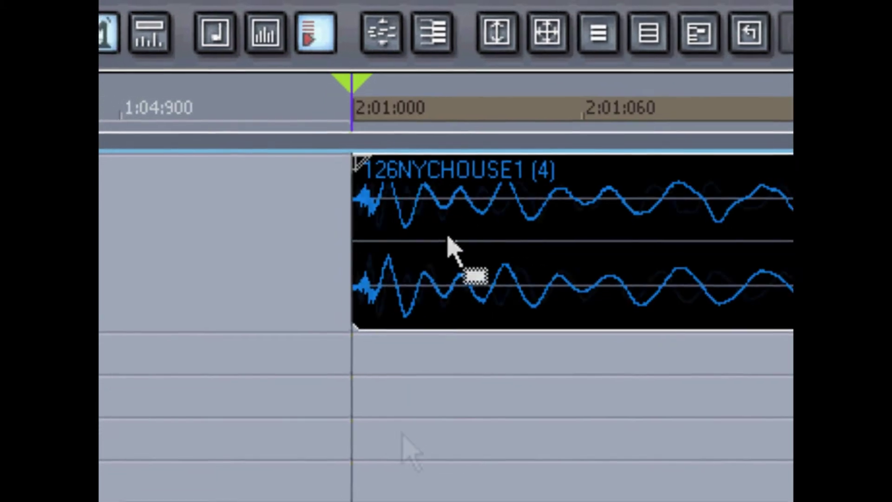
{"action": "key", "text": "g"}
{"action": "key", "text": "g"}
{"action": "key", "text": "g"}
{"action": "key", "text": "g"}
{"action": "key", "text": "g"}
{"action": "key", "text": "g"}
{"action": "key", "text": "g"}
{"action": "key", "text": "g"}
{"action": "key", "text": "g"}
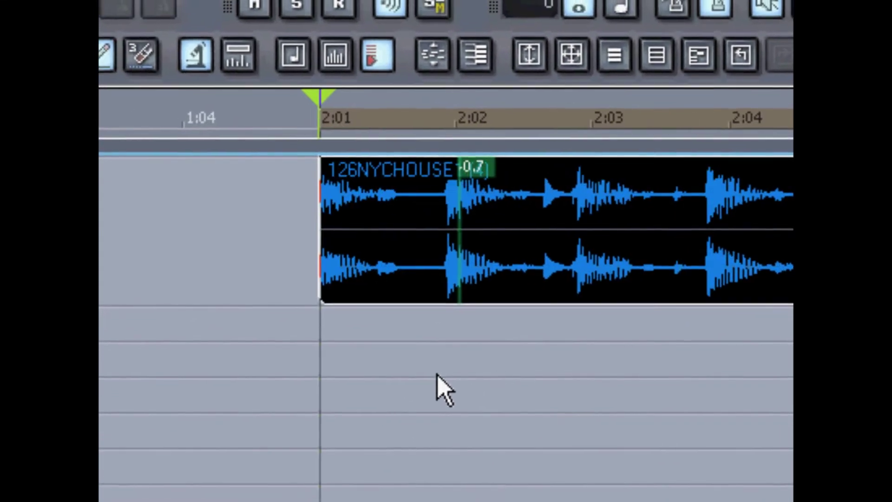
{"action": "scroll", "coordinate": [421, 335], "scroll_direction": "down", "scroll_amount": 2}
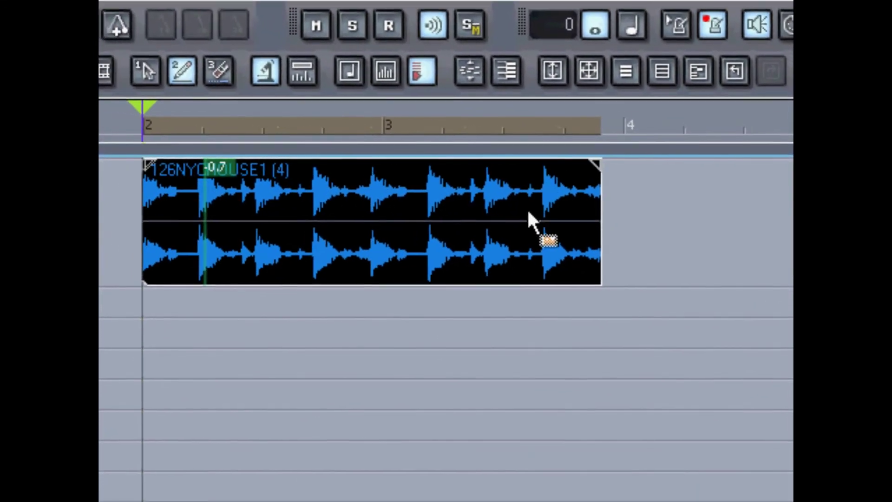
Match the loop range to the trimmed clip's start and end, and play the loop.
{"action": "left_click", "coordinate": [529, 213]}
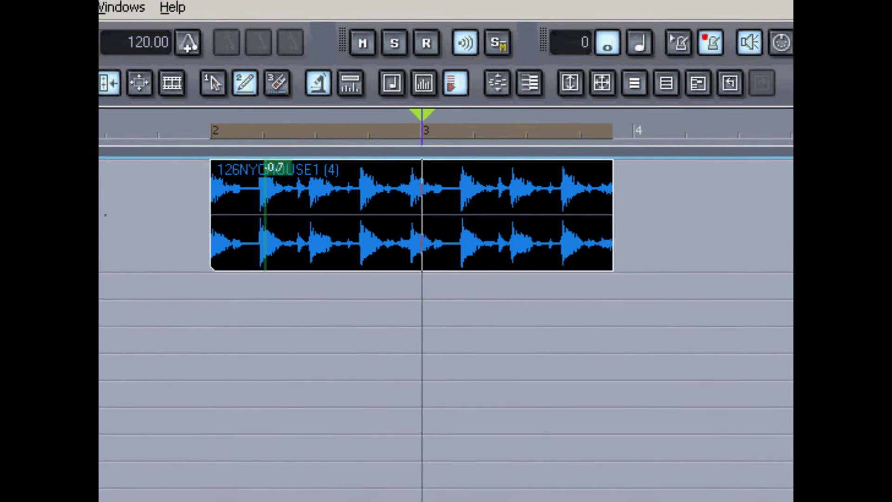
{"action": "key", "text": "shift+l"}
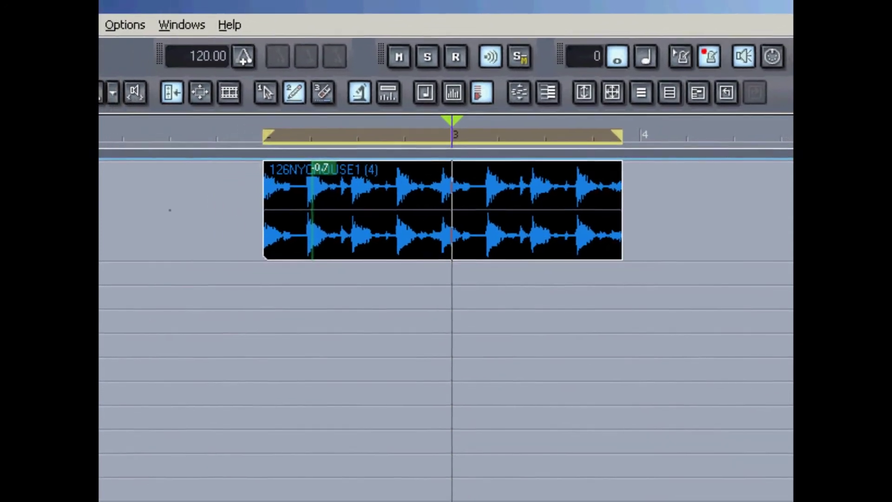
{"action": "key", "text": "space"}
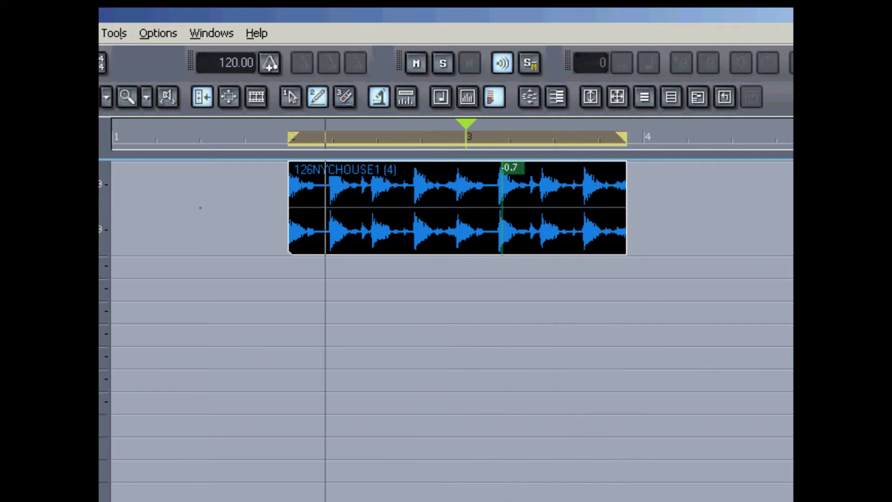
{"action": "key", "text": "space"}
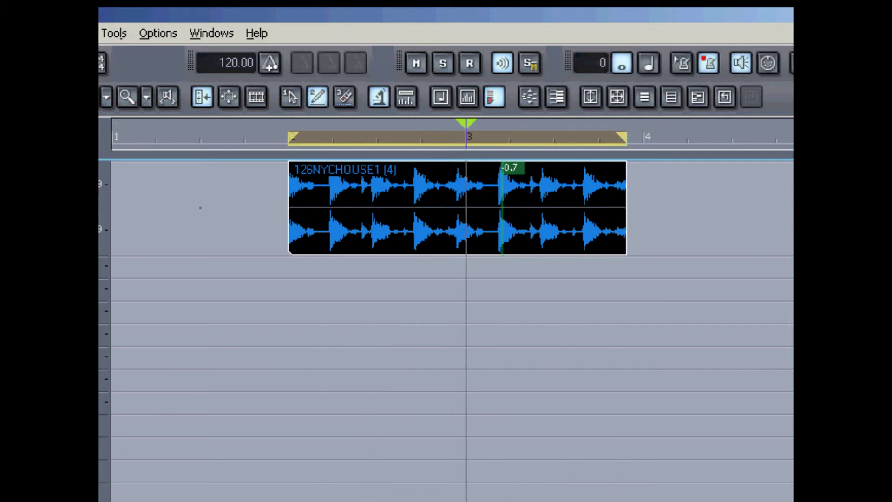
Turn on the playback metronome and audition the looped clip against it from measure 1.
{"action": "left_click", "coordinate": [139, 308]}
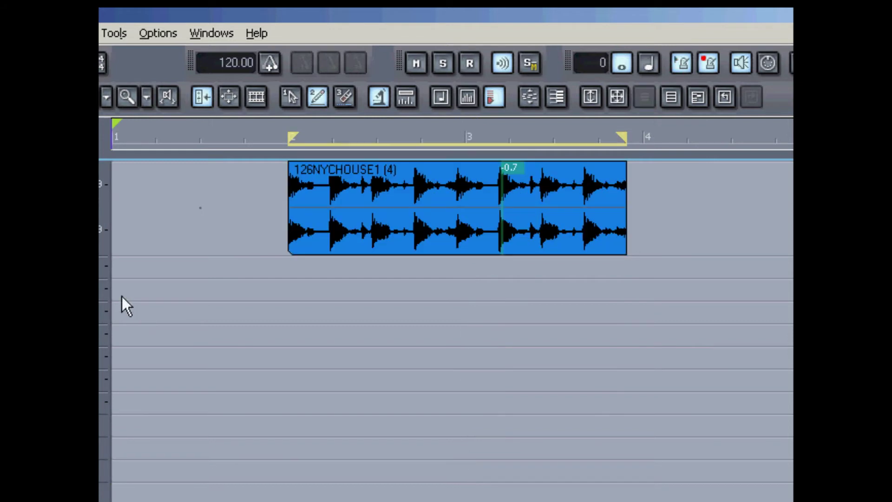
{"action": "key", "text": "space"}
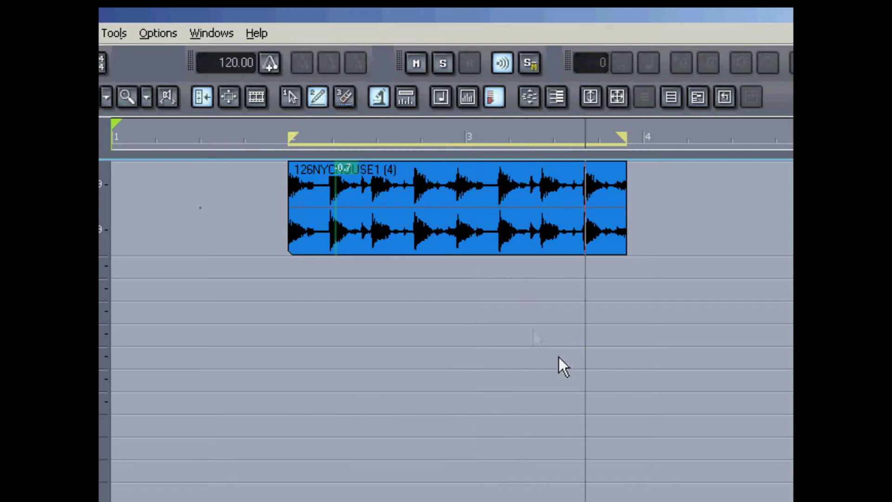
{"action": "key", "text": "space"}
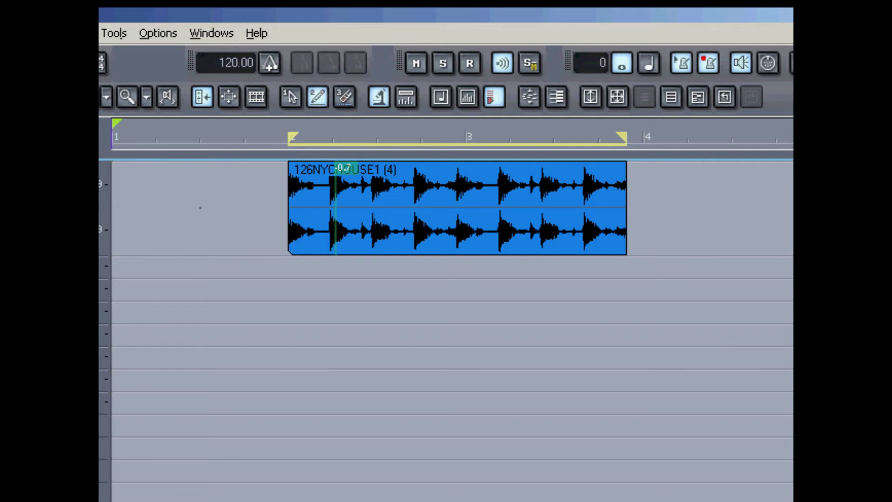
Enable Groove-Clip Looping on the clip, accepting that hidden data beyond the slip edit points is discarded.
{"action": "right_click", "coordinate": [445, 215]}
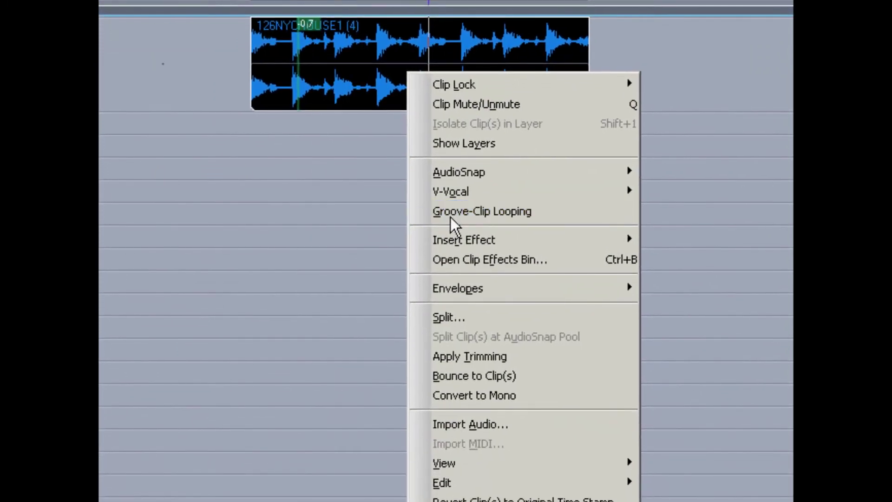
{"action": "left_click", "coordinate": [450, 214]}
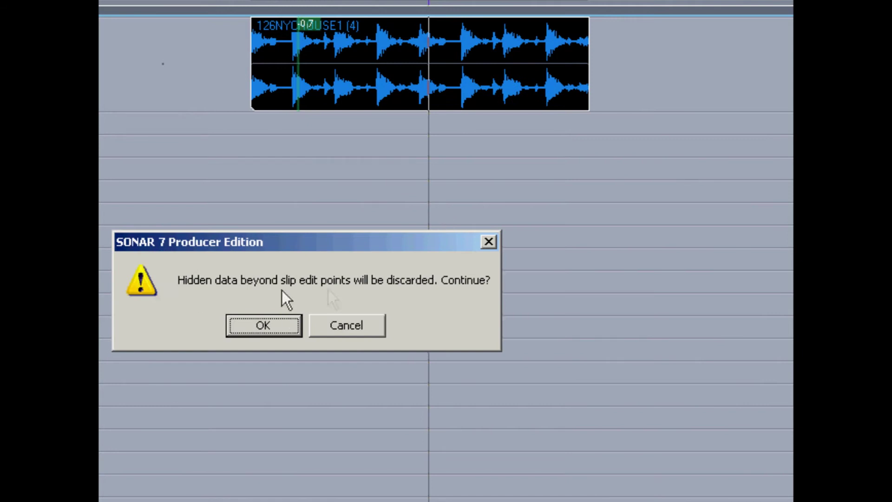
{"action": "left_click", "coordinate": [264, 325]}
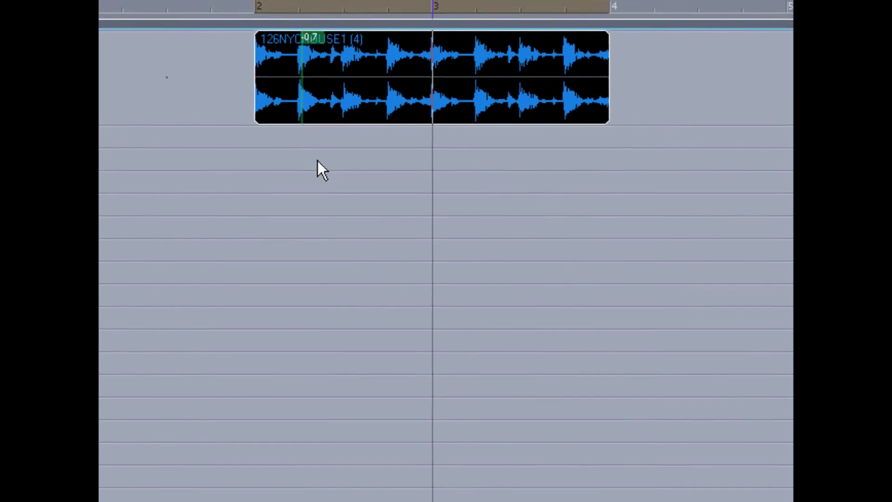
Roll the groove clip's end out to about the middle of measure 9 and play the repeats against the metronome.
{"action": "left_click", "coordinate": [297, 138]}
{"action": "left_click_drag", "start_coordinate": [613, 90], "coordinate": [791, 91]}
{"action": "key", "text": "ctrl+Left"}
{"action": "key", "text": "ctrl+Left"}
{"action": "key", "text": "ctrl+Left"}
{"action": "key", "text": "ctrl+Left"}
{"action": "key", "text": "ctrl+Left"}
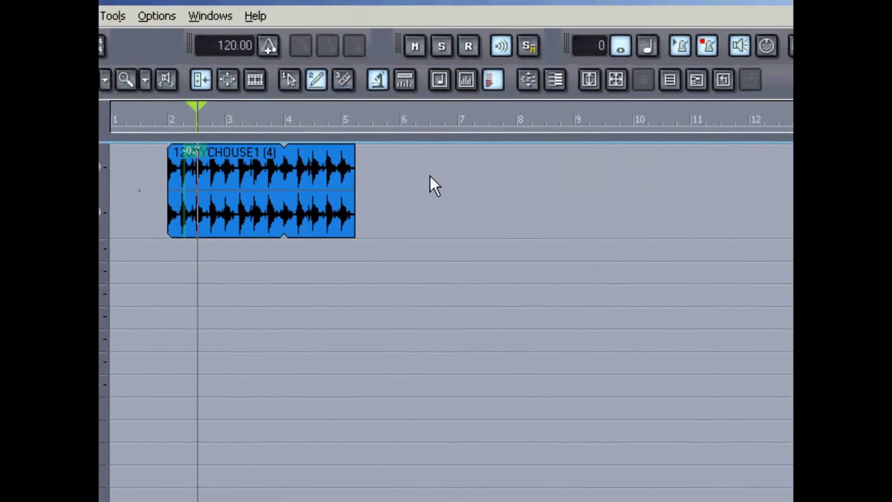
{"action": "left_click_drag", "start_coordinate": [357, 206], "coordinate": [608, 240]}
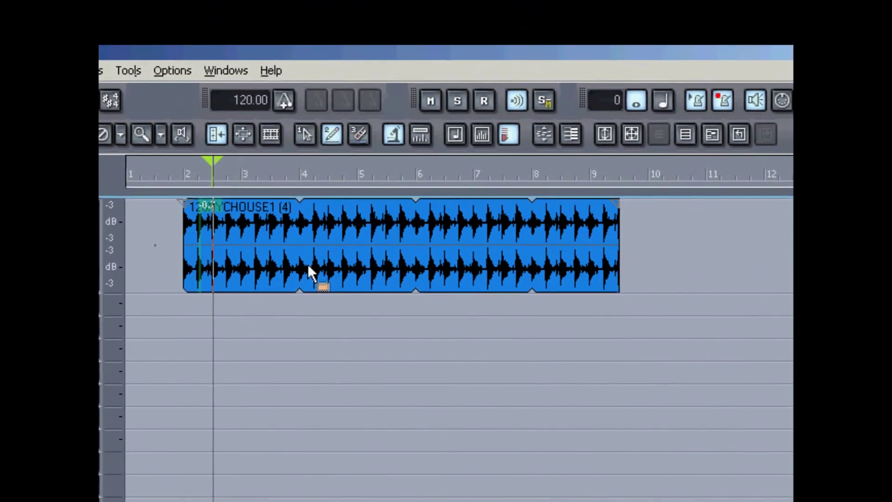
{"action": "key", "text": "space"}
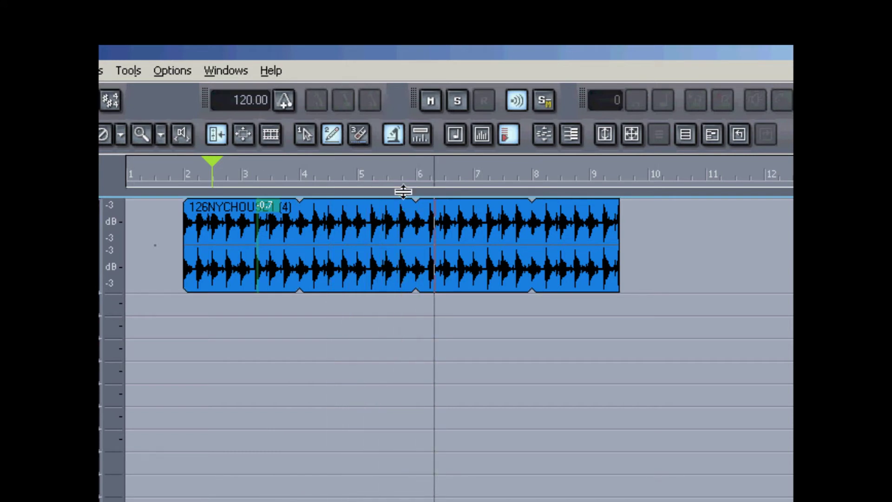
Set the project tempo to 100 and audition the groove clip from measure 6.
{"action": "left_click", "coordinate": [417, 173]}
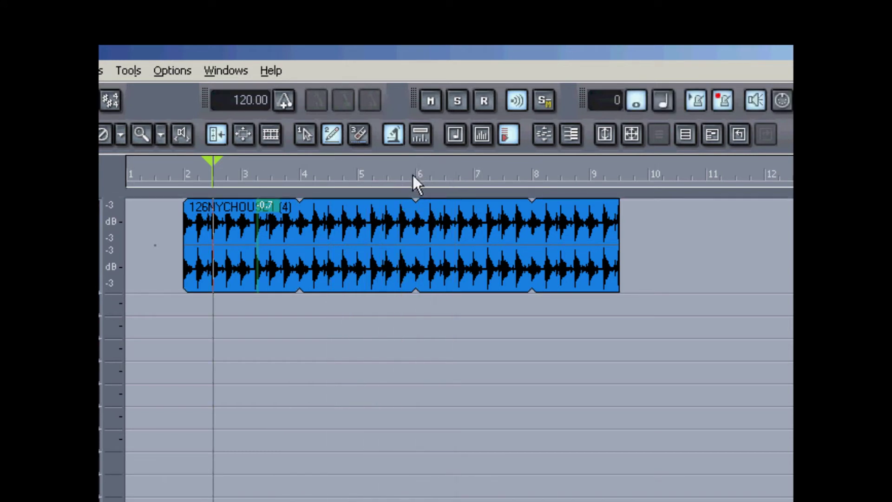
{"action": "double_click", "coordinate": [251, 102]}
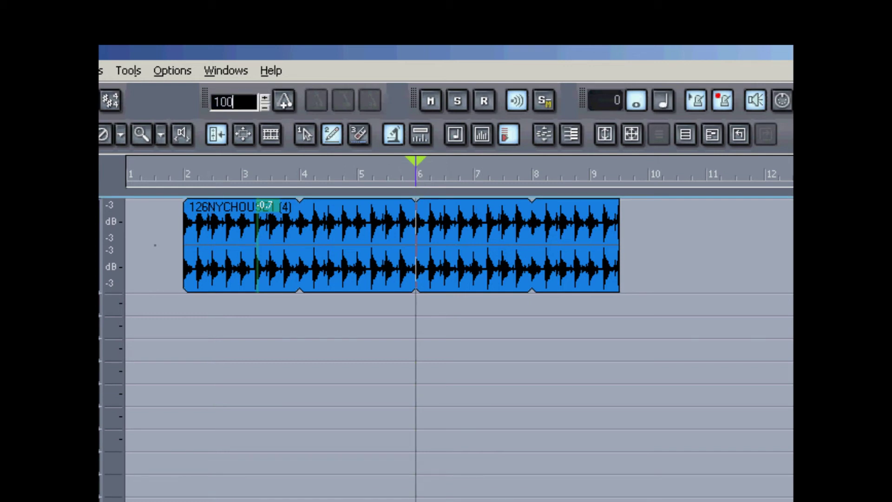
{"action": "key", "text": "Return"}
{"action": "key", "text": "space"}
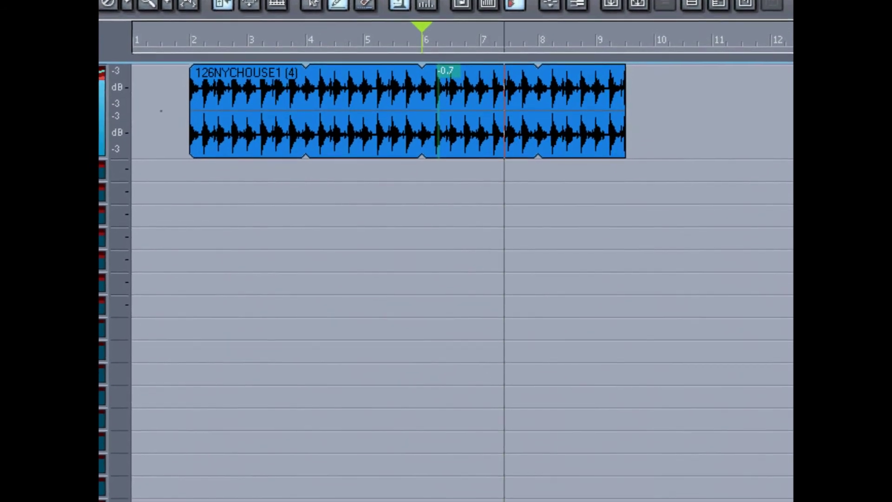
{"action": "key", "text": "space"}
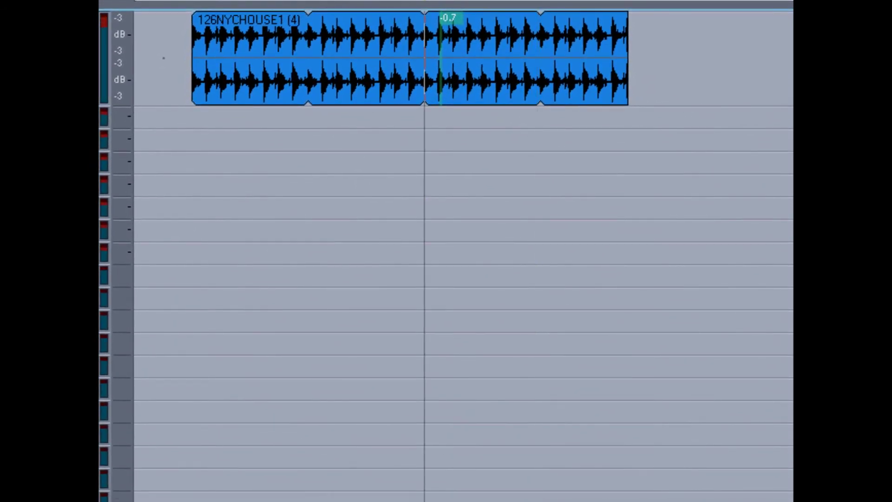
Set the project tempo to 150 and audition the groove clip from measure 6.
{"action": "left_click", "coordinate": [286, 56]}
{"action": "type", "text": "10"}
{"action": "key", "text": "BackSpace"}
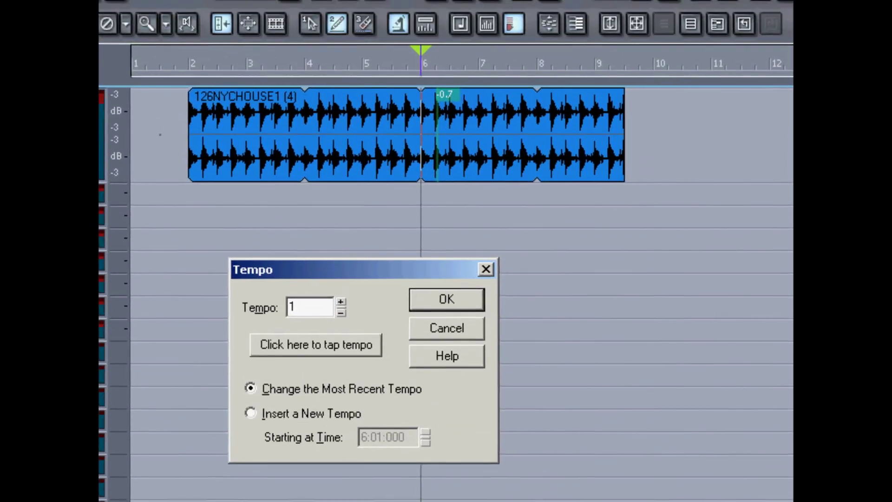
{"action": "type", "text": "50"}
{"action": "key", "text": "Return"}
{"action": "key", "text": "space"}
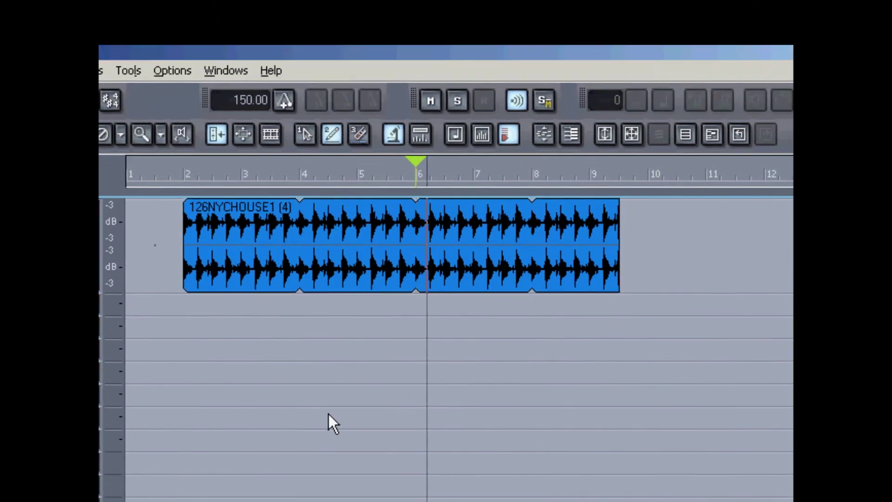
{"action": "key", "text": "space"}
{"action": "key", "text": "space"}
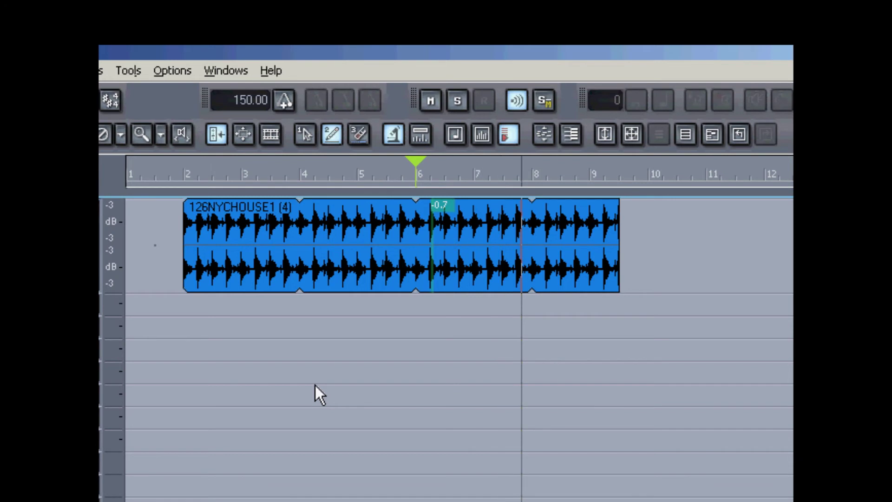
Move the playback position to the start of measure 2 and set the project tempo to 120.
{"action": "left_click", "coordinate": [174, 172]}
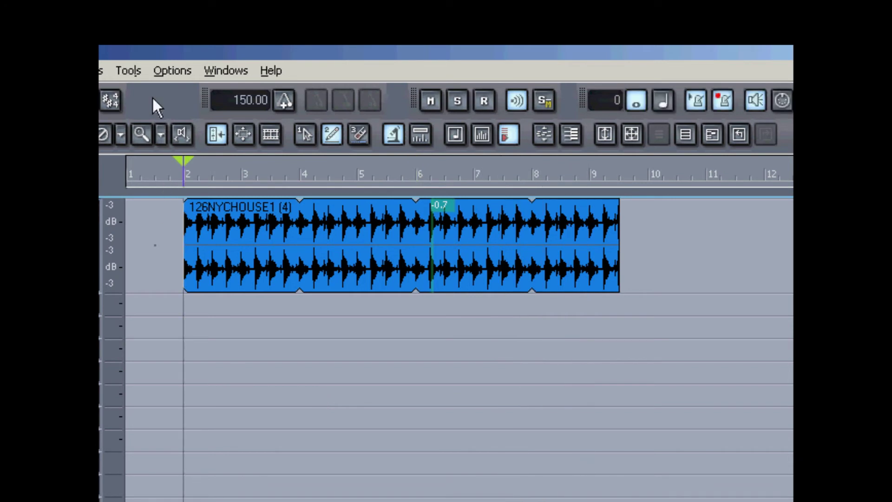
{"action": "left_click", "coordinate": [240, 100]}
{"action": "type", "text": "1"}
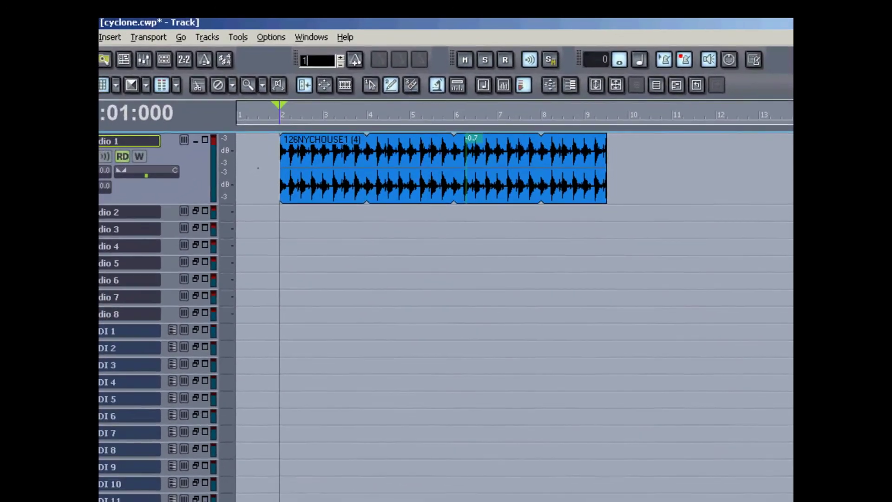
{"action": "type", "text": "20"}
{"action": "key", "text": "Return"}
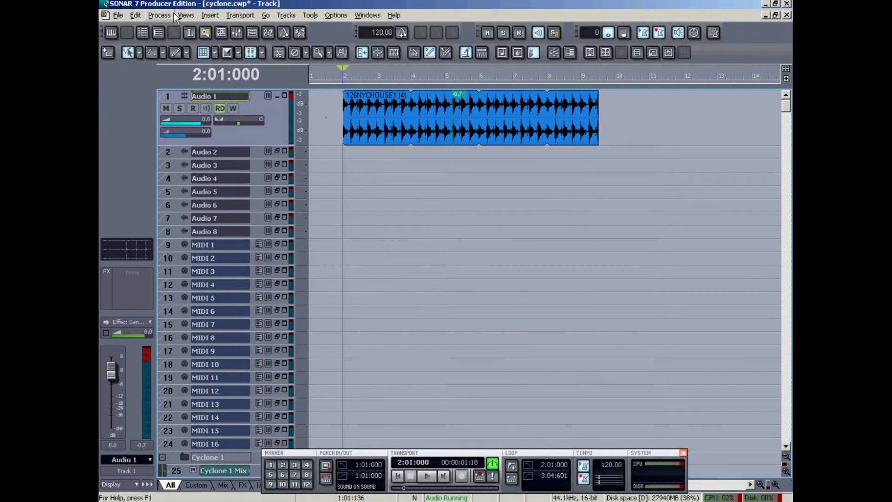
Draw a rising curve in the Tempo view from about measure 3 to about 205 past measure 8, audition it, and close the view.
{"action": "left_click", "coordinate": [184, 16]}
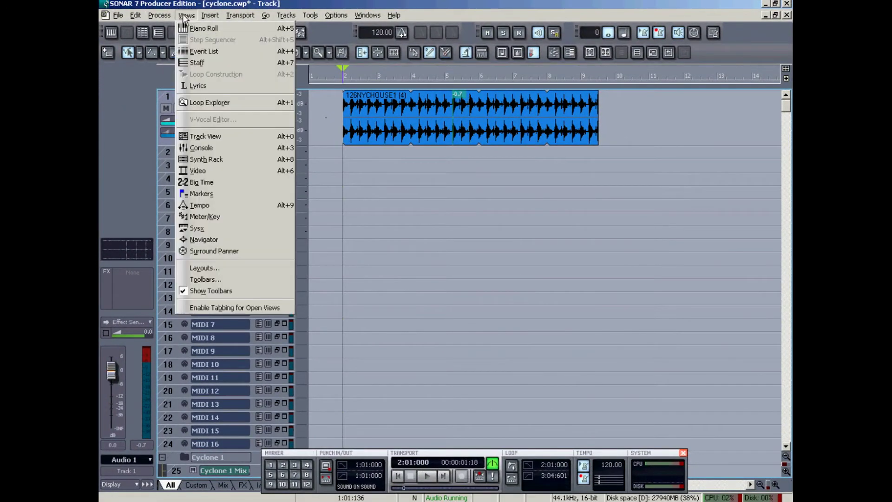
{"action": "left_click", "coordinate": [207, 203]}
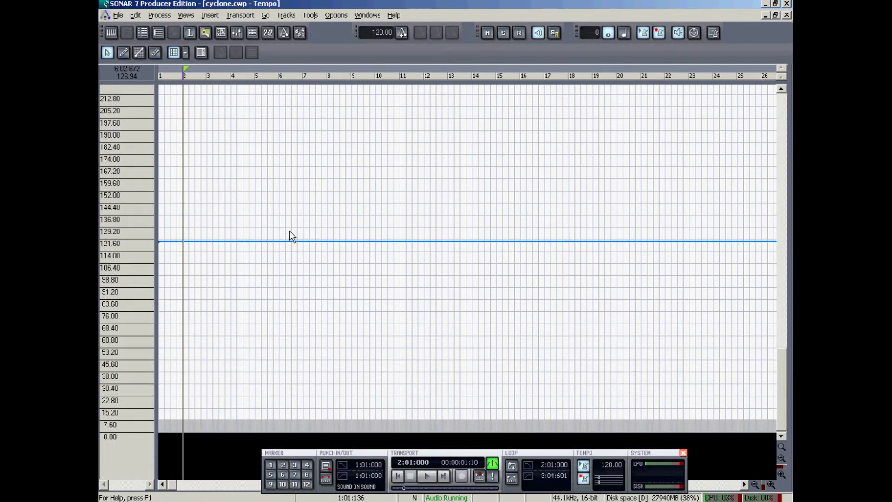
{"action": "key", "text": "d"}
{"action": "mouse_move", "coordinate": [211, 240]}
{"action": "left_mouse_down"}
{"action": "mouse_move", "coordinate": [307, 168]}
{"action": "mouse_move", "coordinate": [342, 109]}
{"action": "left_mouse_up"}
{"action": "key", "text": "space"}
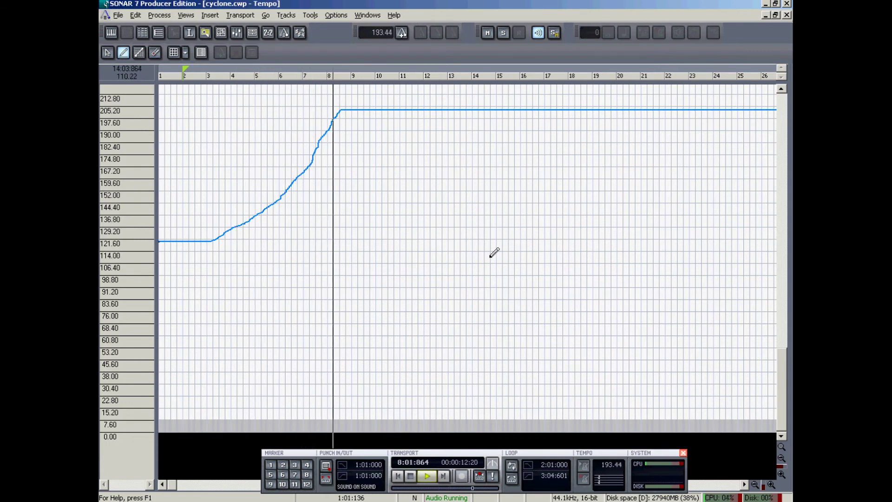
{"action": "left_click", "coordinate": [786, 15]}
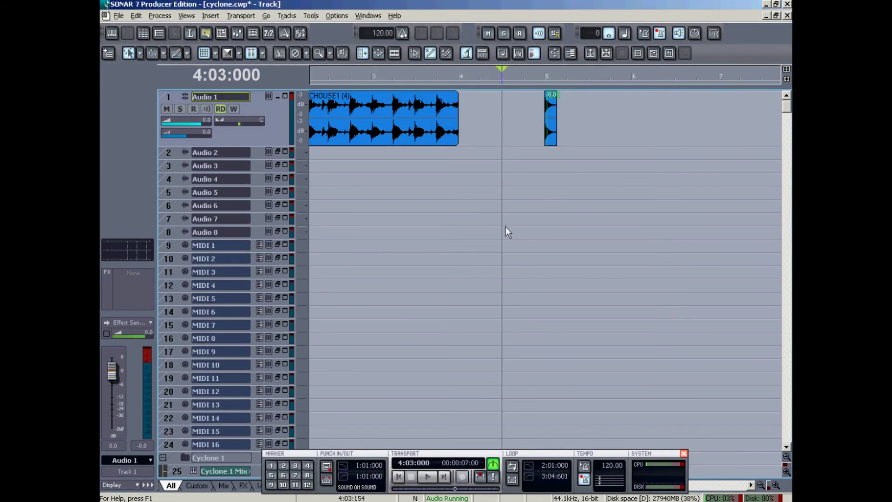
Audition the single snare clip near measure 5, playing from 4:03:000.
{"action": "key", "text": "space"}
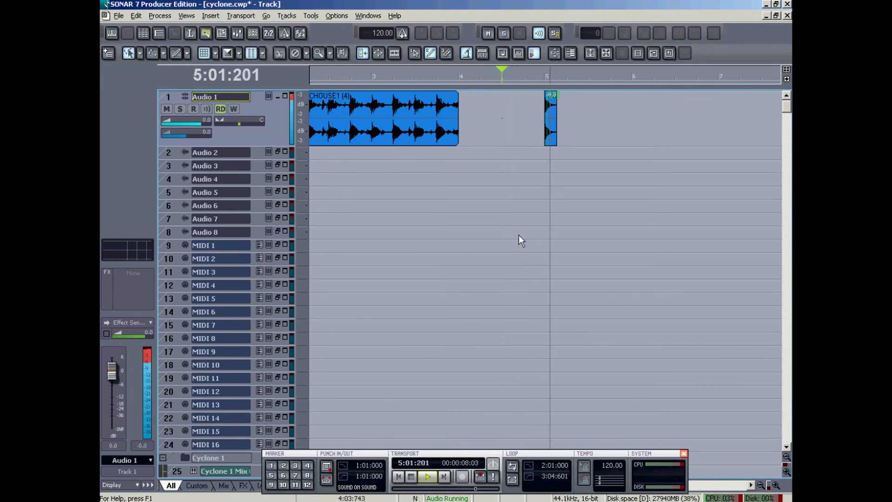
{"action": "key", "text": "space"}
{"action": "key", "text": "space"}
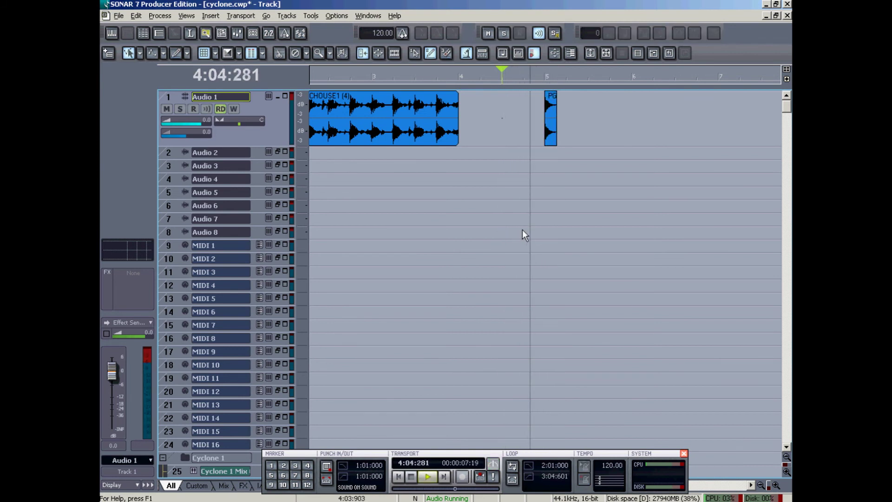
{"action": "key", "text": "space"}
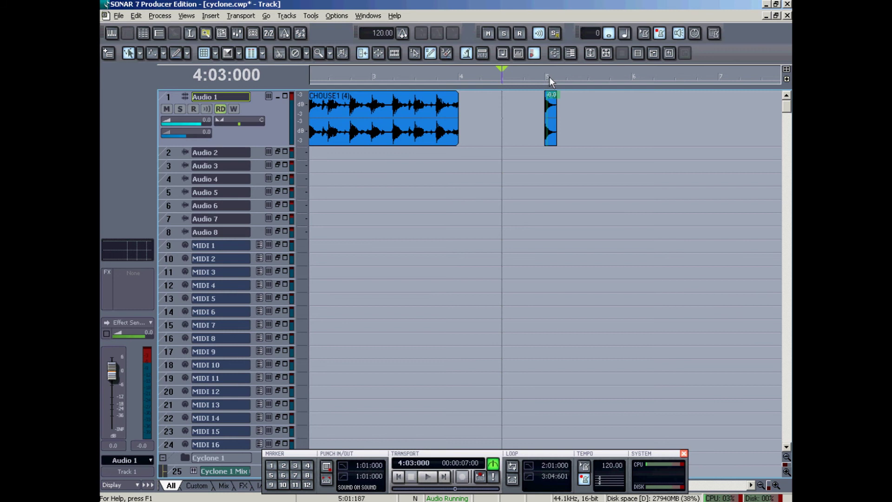
Place the playback position at 5:01:000 and examine how the snare clip's waveform start lines up with the beat.
{"action": "left_click", "coordinate": [549, 78]}
{"action": "key", "text": "ctrl+Right"}
{"action": "key", "text": "ctrl+Right"}
{"action": "key", "text": "ctrl+Right"}
{"action": "key", "text": "ctrl+Right"}
{"action": "key", "text": "ctrl+Right"}
{"action": "key", "text": "ctrl+Right"}
{"action": "key", "text": "ctrl+Right"}
{"action": "key", "text": "ctrl+Right"}
{"action": "key", "text": "ctrl+Right"}
{"action": "key", "text": "ctrl+Right"}
{"action": "key", "text": "ctrl+Right"}
{"action": "key", "text": "ctrl+Right"}
{"action": "key", "text": "ctrl+Right"}
{"action": "key", "text": "ctrl+Right"}
{"action": "key", "text": "ctrl+Right"}
{"action": "key", "text": "ctrl+Right"}
{"action": "key", "text": "ctrl+Right"}
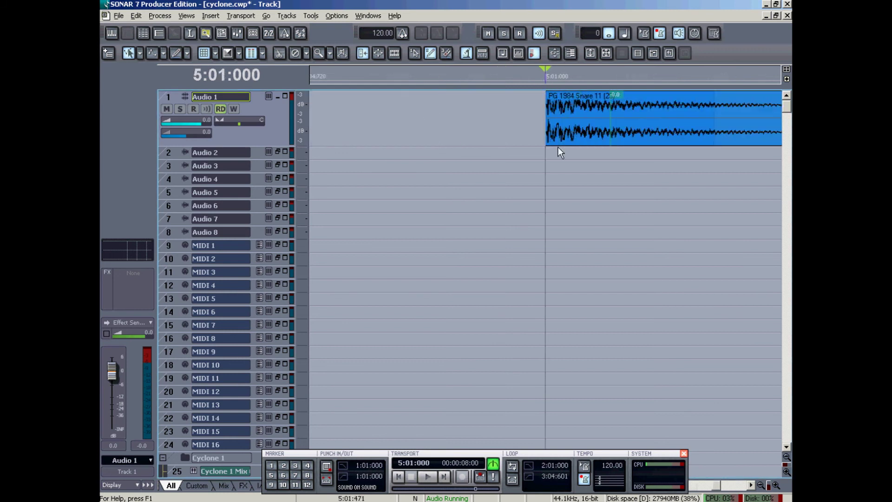
{"action": "key", "text": "ctrl+Right"}
{"action": "key", "text": "ctrl+Right"}
{"action": "key", "text": "ctrl+Right"}
{"action": "key", "text": "ctrl+Right"}
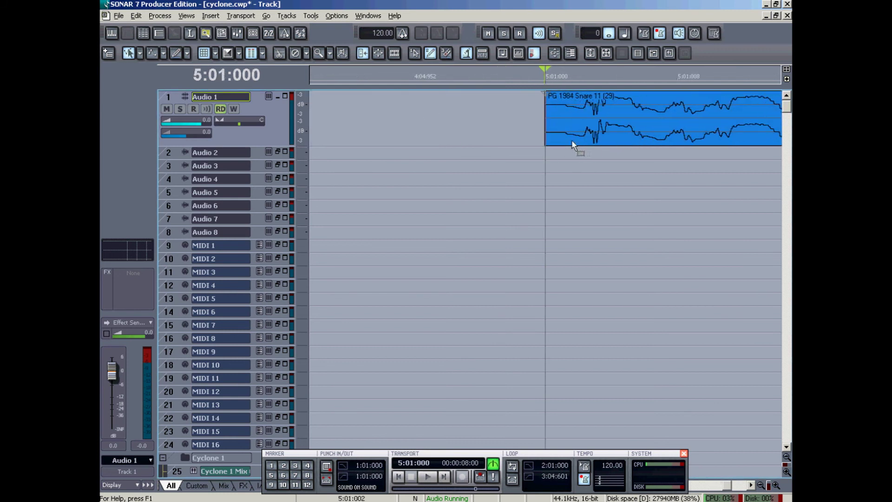
{"action": "key", "text": "ctrl+Right"}
{"action": "key", "text": "ctrl+Right"}
{"action": "left_click_drag", "start_coordinate": [545, 119], "coordinate": [520, 132]}
{"action": "left_click", "coordinate": [617, 113]}
{"action": "left_click", "coordinate": [516, 130]}
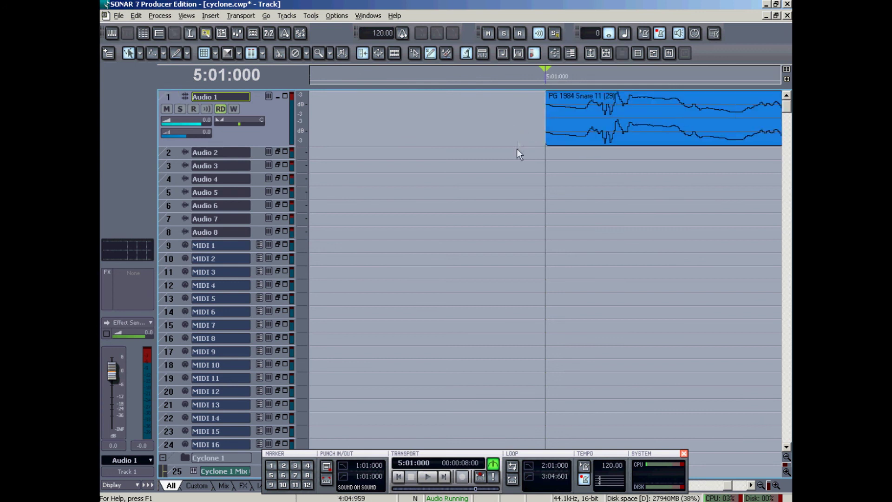
{"action": "key", "text": "ctrl+Left"}
{"action": "key", "text": "ctrl+Left"}
{"action": "key", "text": "ctrl+Left"}
{"action": "key", "text": "ctrl+Left"}
{"action": "key", "text": "ctrl+Left"}
{"action": "key", "text": "ctrl+Left"}
{"action": "key", "text": "ctrl+Left"}
{"action": "key", "text": "ctrl+Left"}
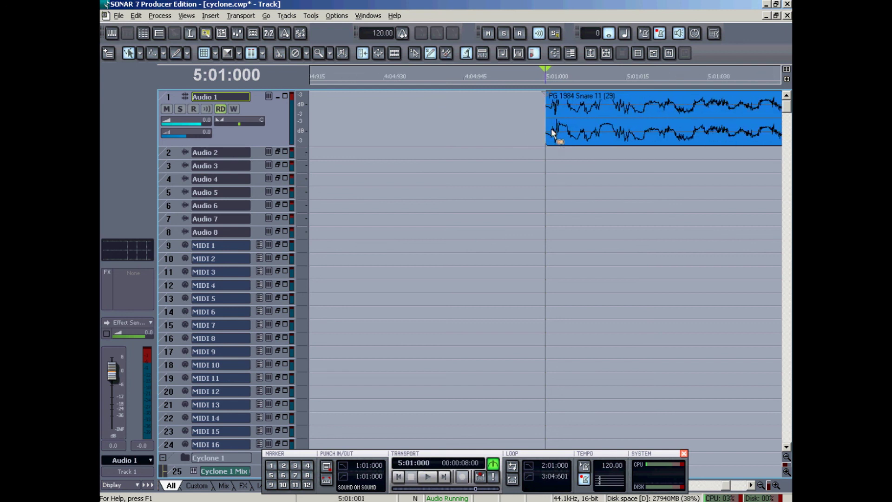
{"action": "key", "text": "ctrl+Left"}
{"action": "key", "text": "ctrl+Left"}
{"action": "key", "text": "ctrl+Left"}
{"action": "key", "text": "ctrl+Left"}
{"action": "key", "text": "ctrl+Left"}
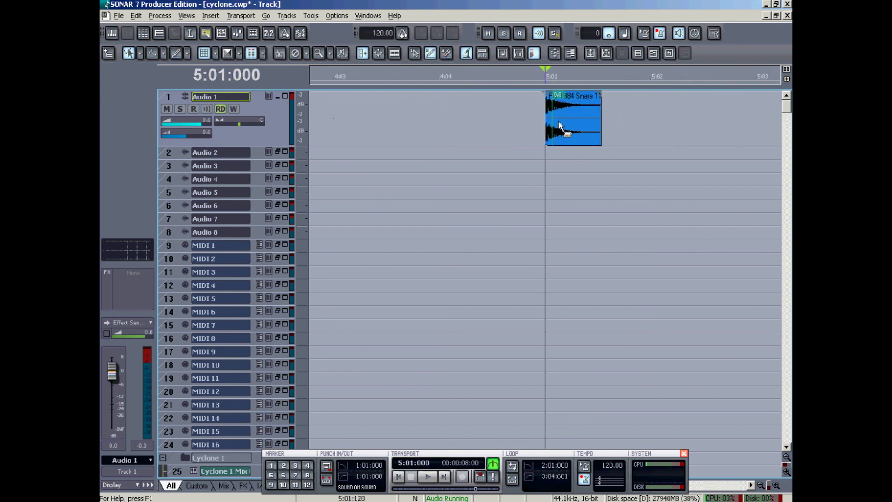
{"action": "key", "text": "ctrl+Left"}
{"action": "key", "text": "ctrl+Left"}
{"action": "key", "text": "ctrl+Left"}
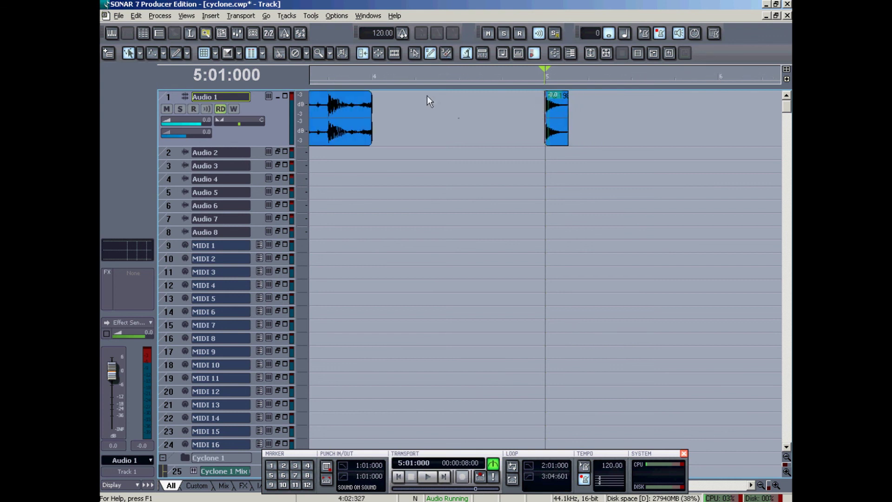
Audition the sequence of snare clips in measure 5, playing from 4:04:240.
{"action": "left_click", "coordinate": [517, 121]}
{"action": "key", "text": "space"}
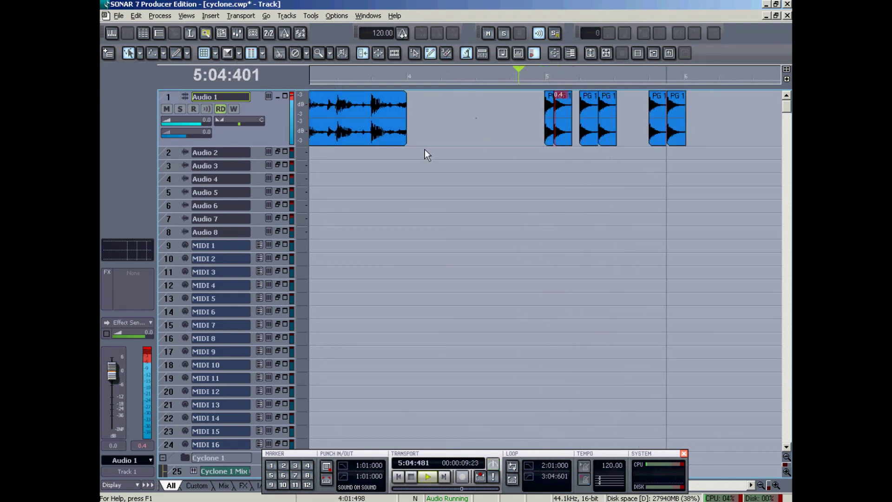
{"action": "key", "text": "space"}
{"action": "key", "text": "space"}
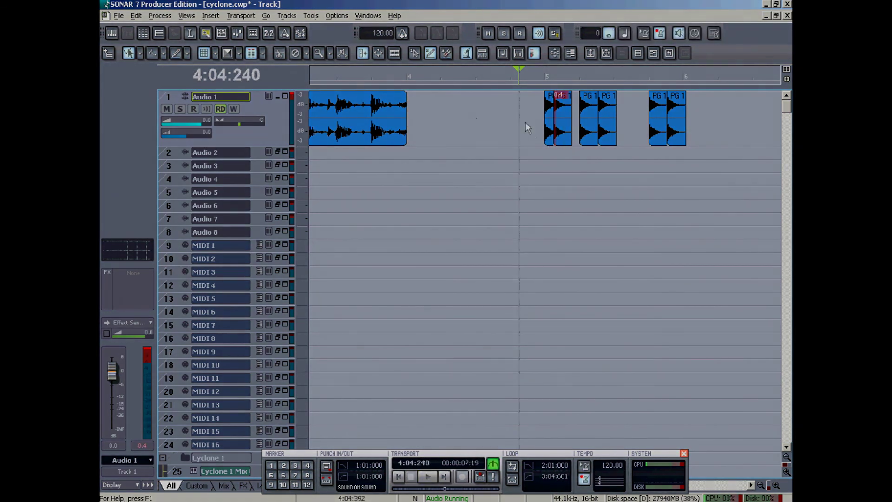